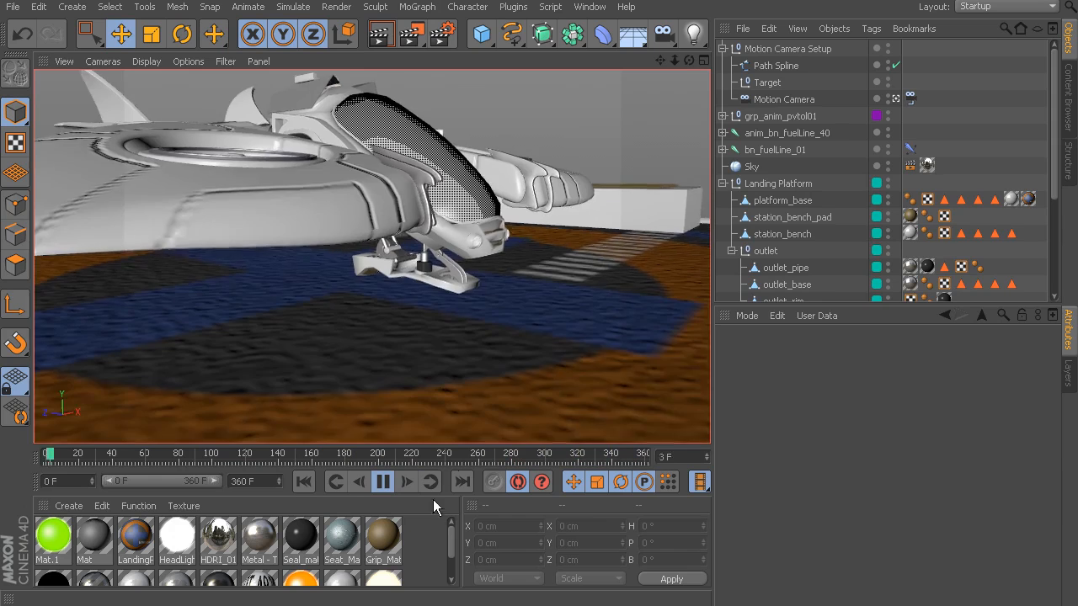
- Stop the playback, go to frame 192 and show null objects in the viewport
left_click(383, 482)
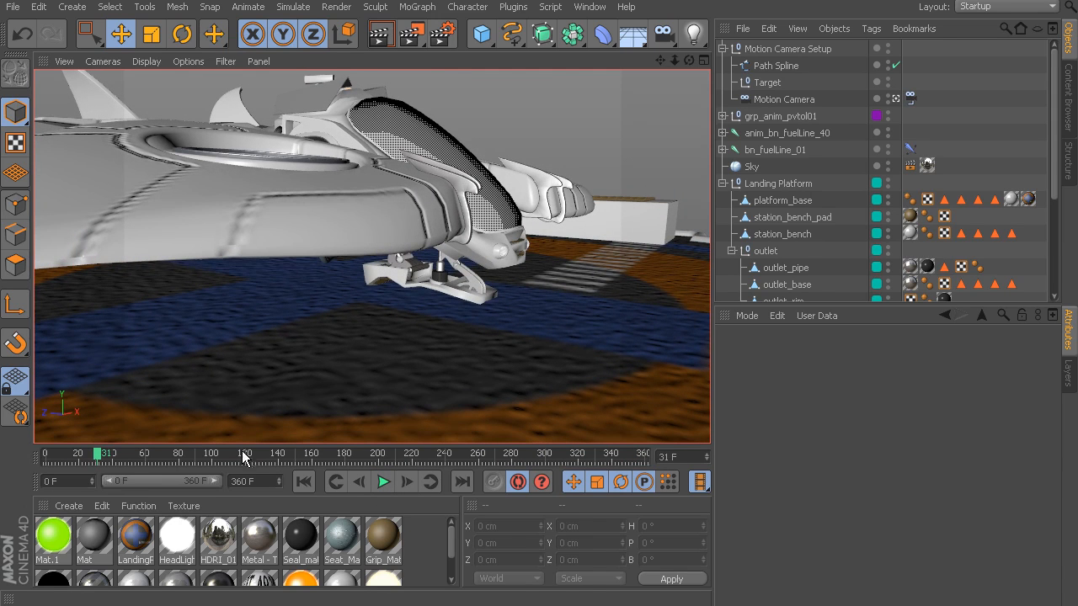
left_click_drag(134, 461, 365, 454)
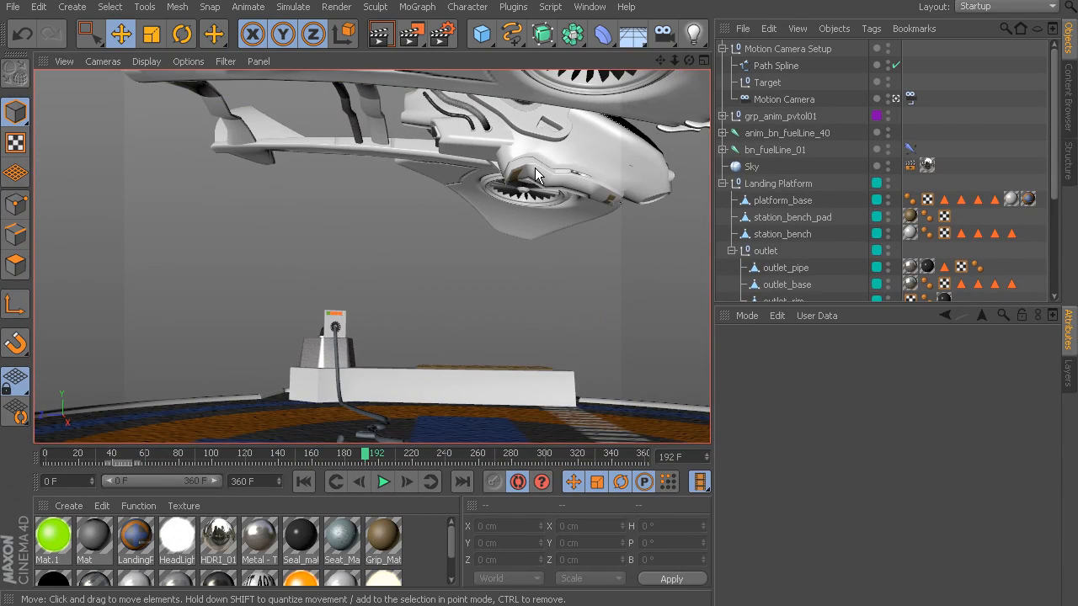
left_click(202, 63)
left_click(234, 123)
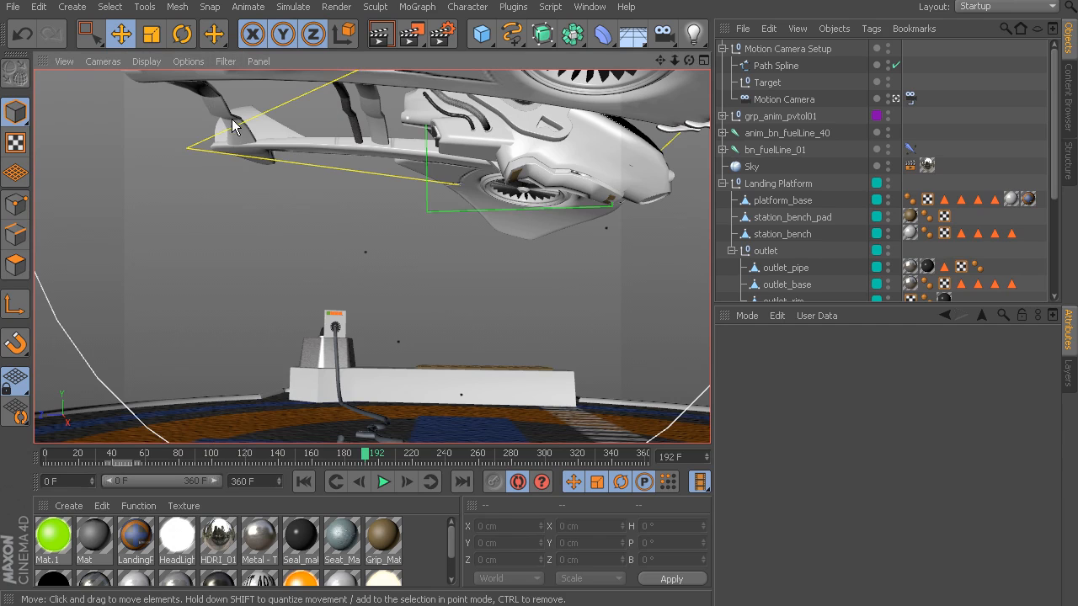
- Select the anim_pvtol_pod null and key its pitch rotation at 0° on frame 141
left_click(450, 211)
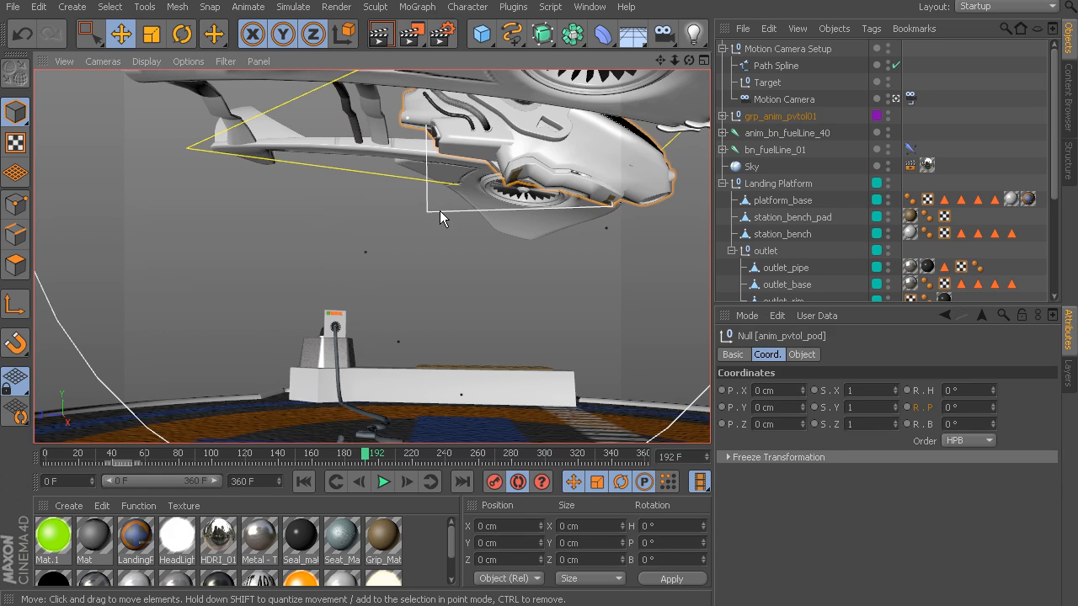
key("r")
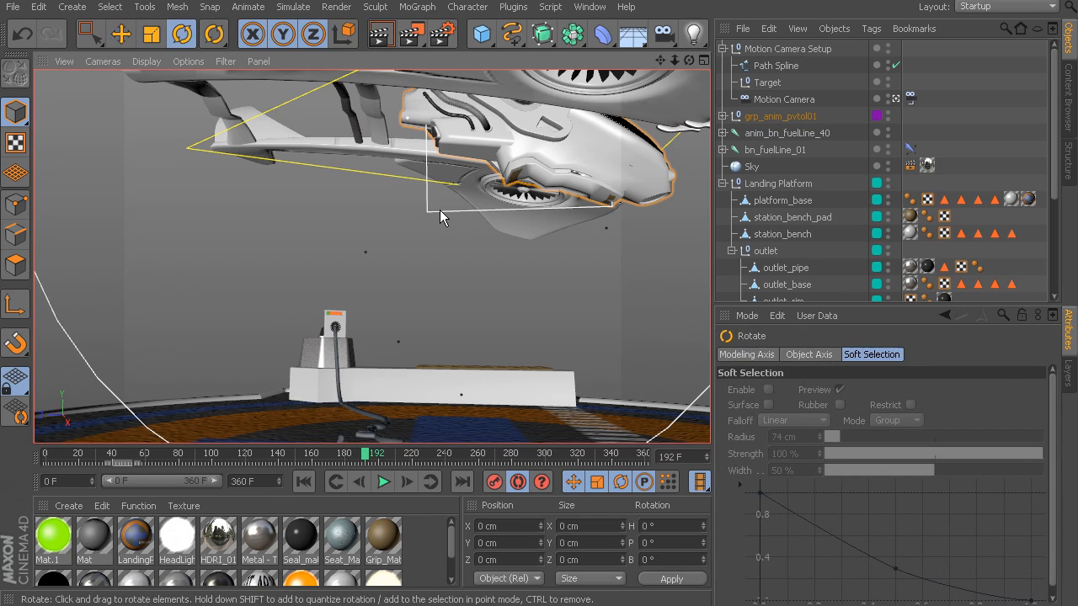
left_click_drag(366, 455, 340, 453)
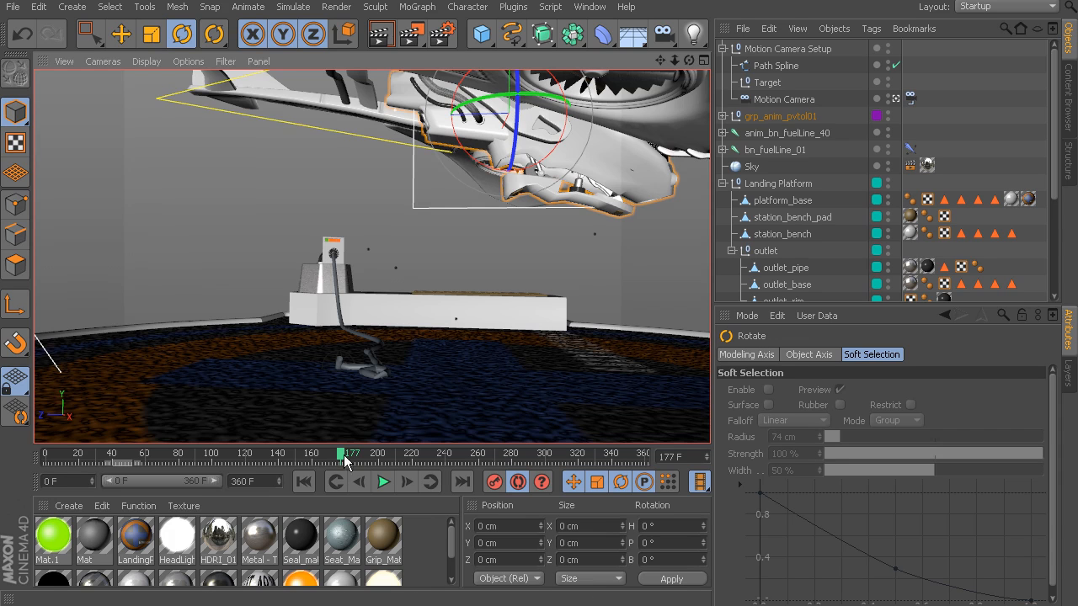
left_click_drag(341, 463, 280, 440)
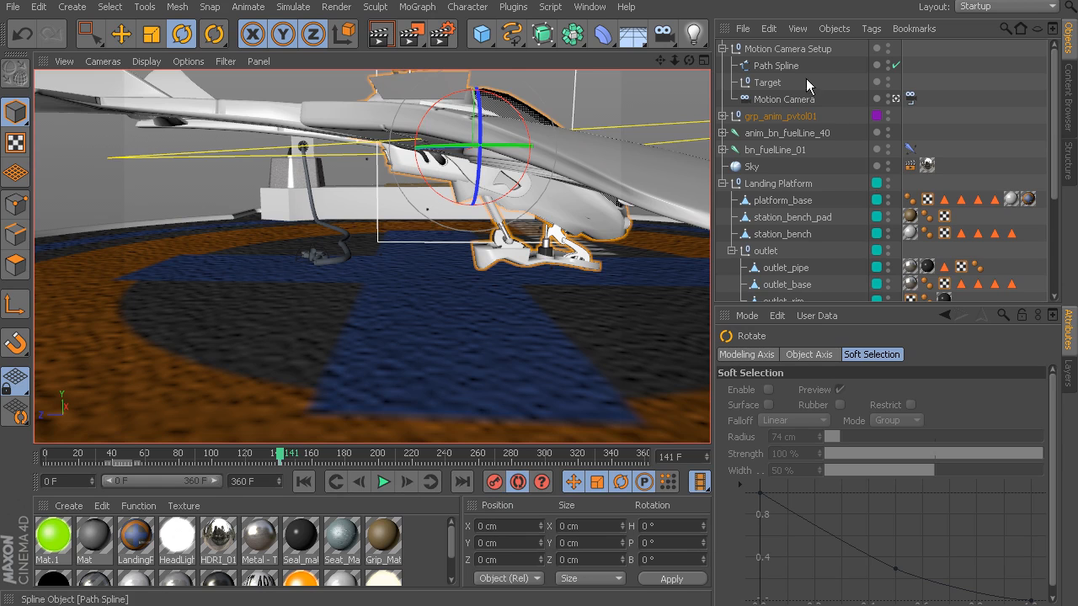
left_click(377, 176)
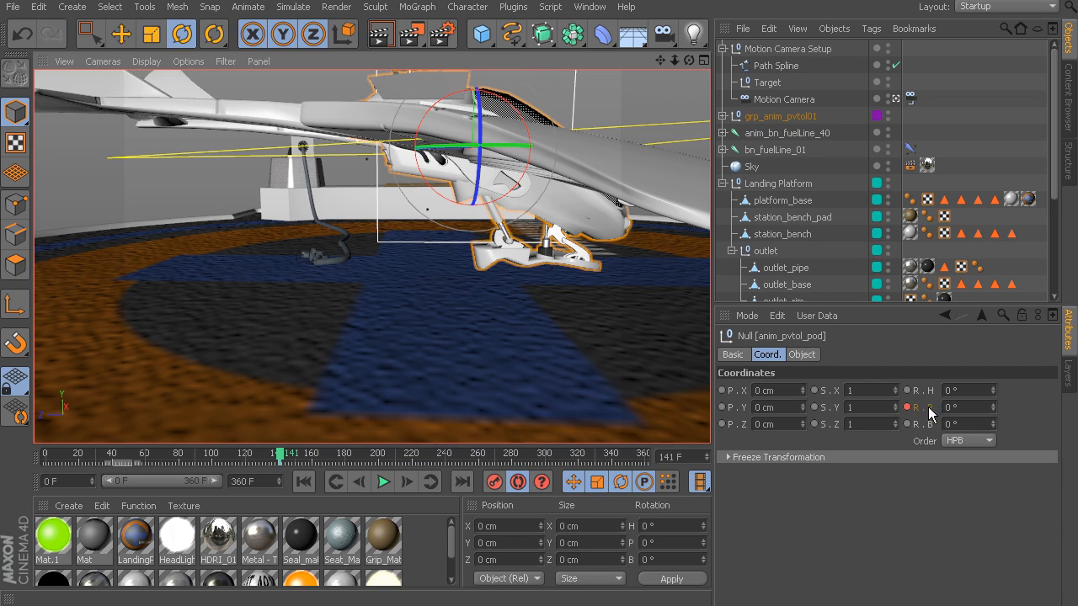
- Rotate the pod's nose downward at frame 168, keying its pitch at about 12.5°
left_click_drag(283, 455, 325, 455)
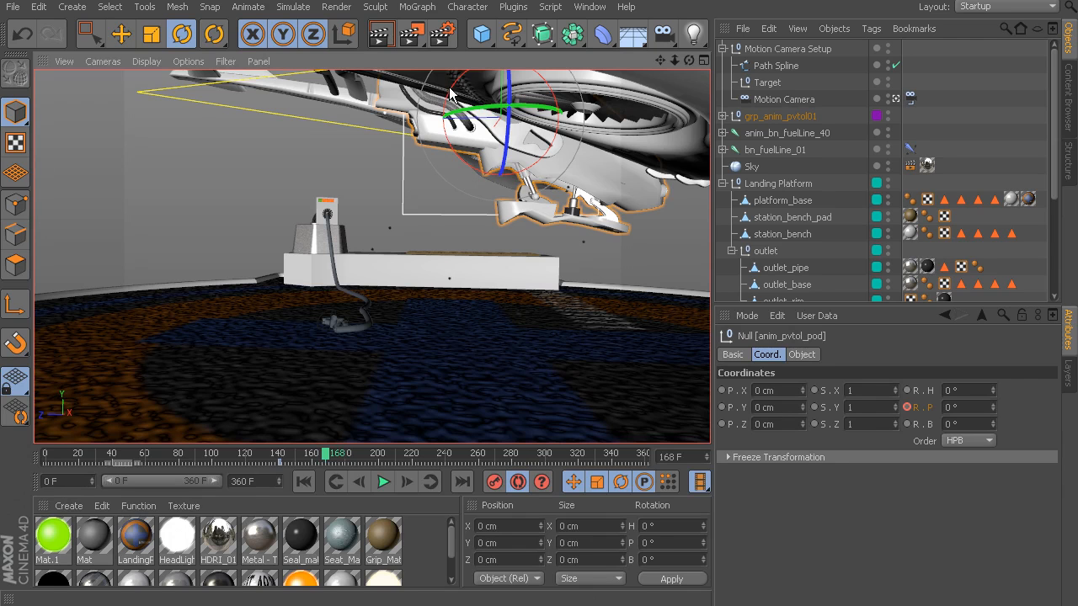
left_click_drag(451, 94, 454, 88)
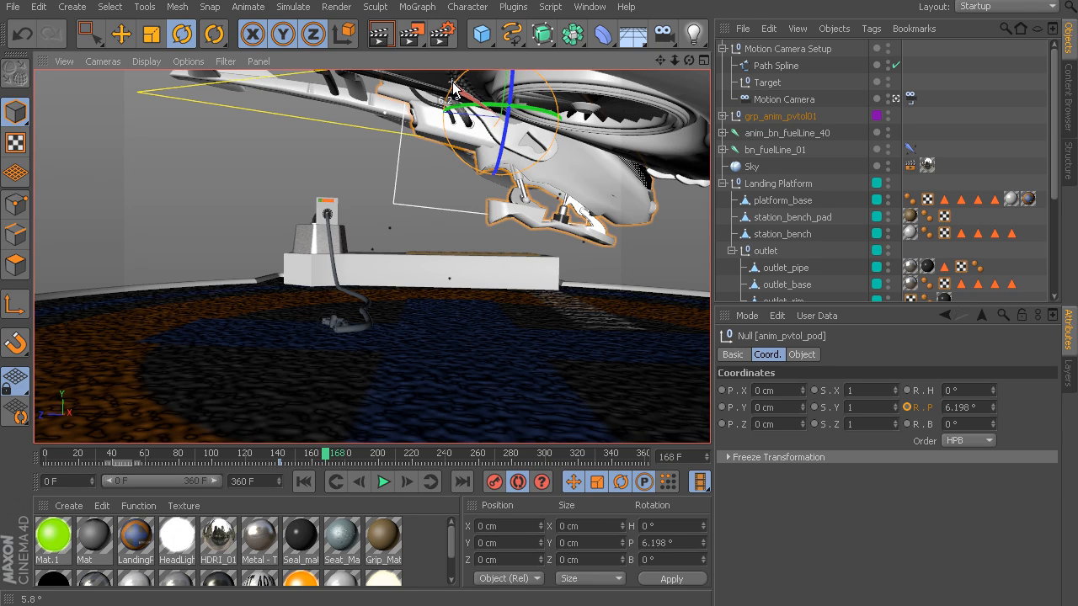
left_click_drag(453, 87, 451, 82)
left_click_drag(325, 444, 325, 466)
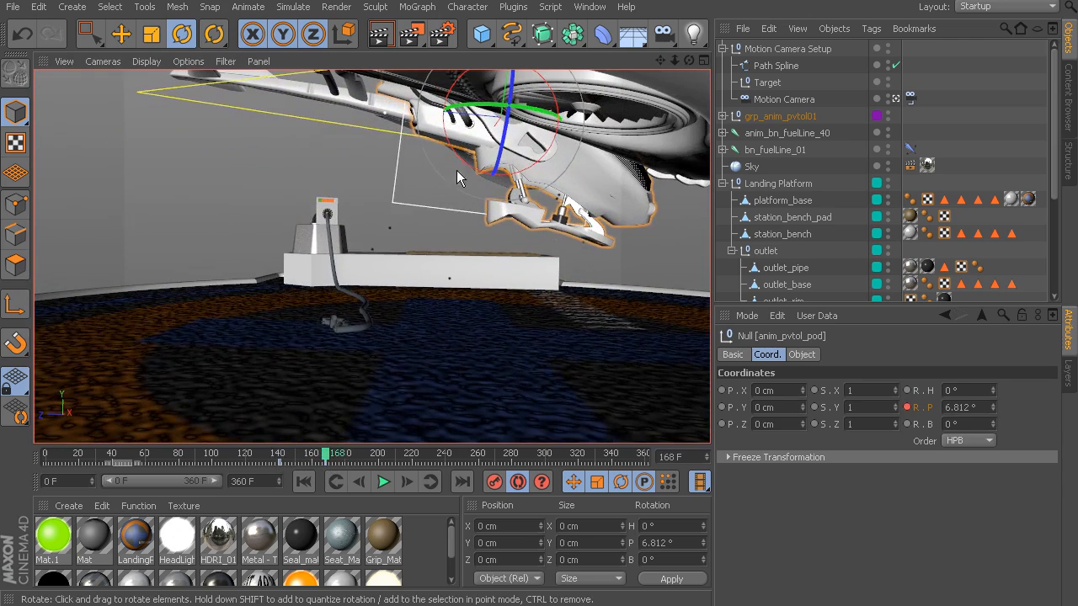
left_click_drag(457, 173, 452, 155)
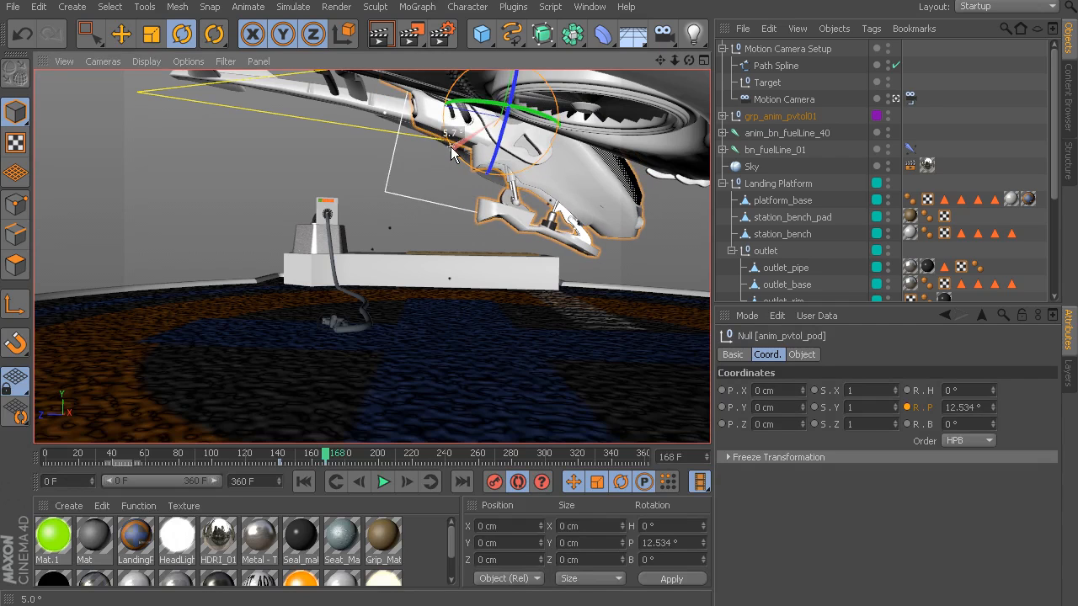
- Key the pod's pitch at about 7.8° on frame 187 and about 11.8° on frame 194
left_click_drag(329, 461, 358, 463)
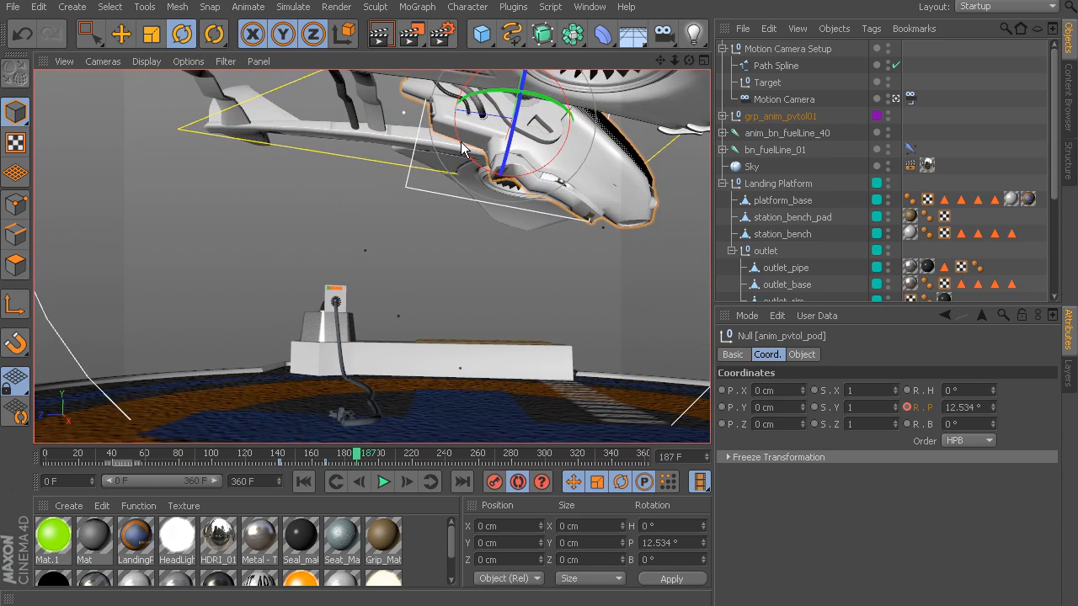
left_click_drag(462, 150, 442, 354)
mouse_move(351, 461)
left_mouse_down()
mouse_move(306, 462)
mouse_move(378, 456)
mouse_move(368, 456)
left_mouse_up()
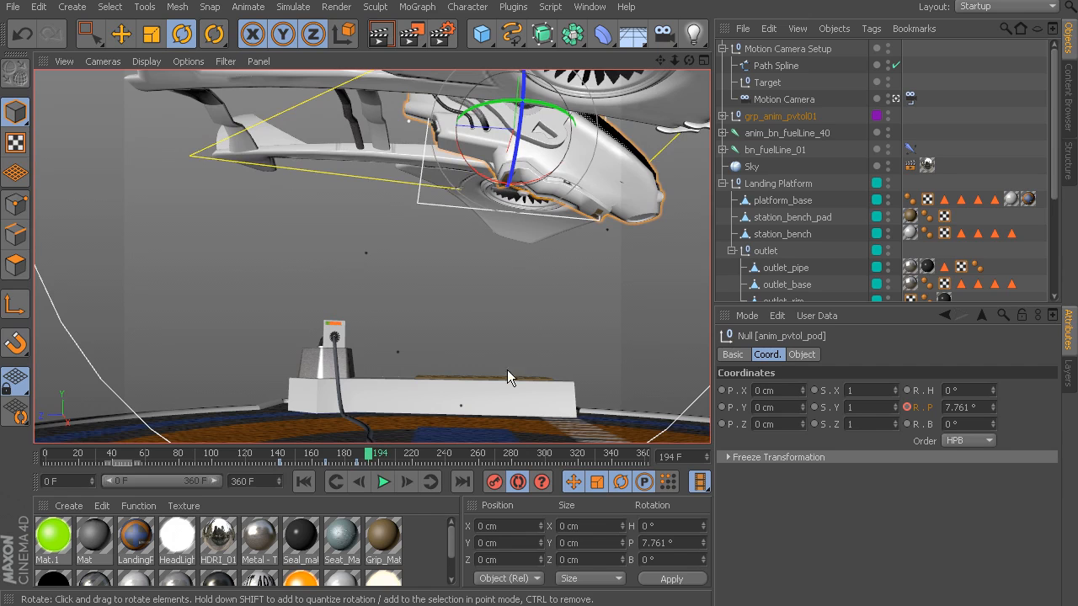
left_click_drag(546, 181, 545, 184)
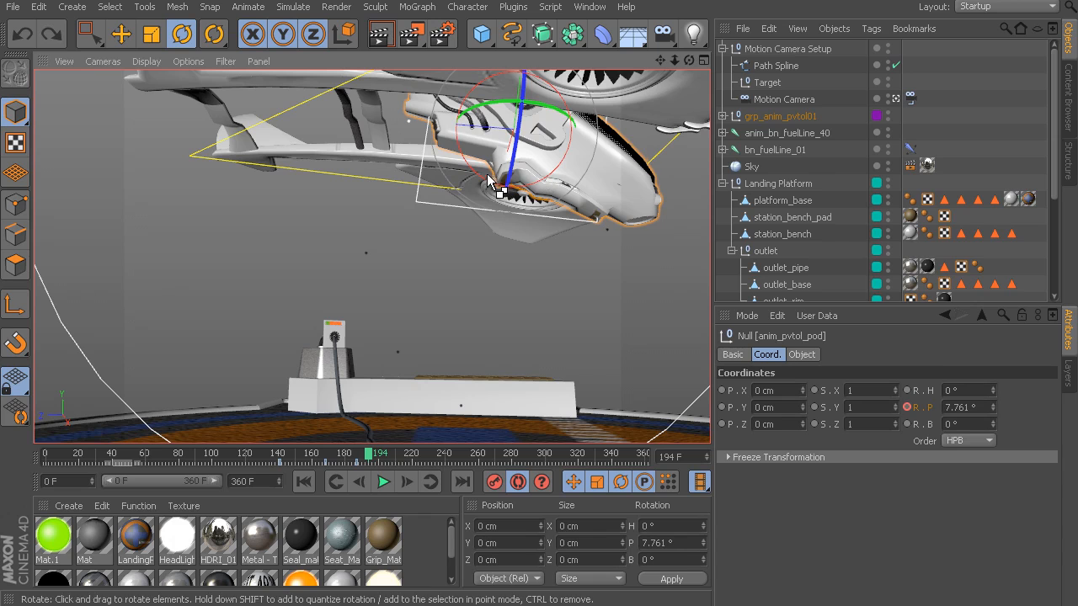
key("ctrl+z")
mouse_move(992, 409)
left_mouse_down()
mouse_move(999, 416)
mouse_move(994, 399)
left_mouse_up()
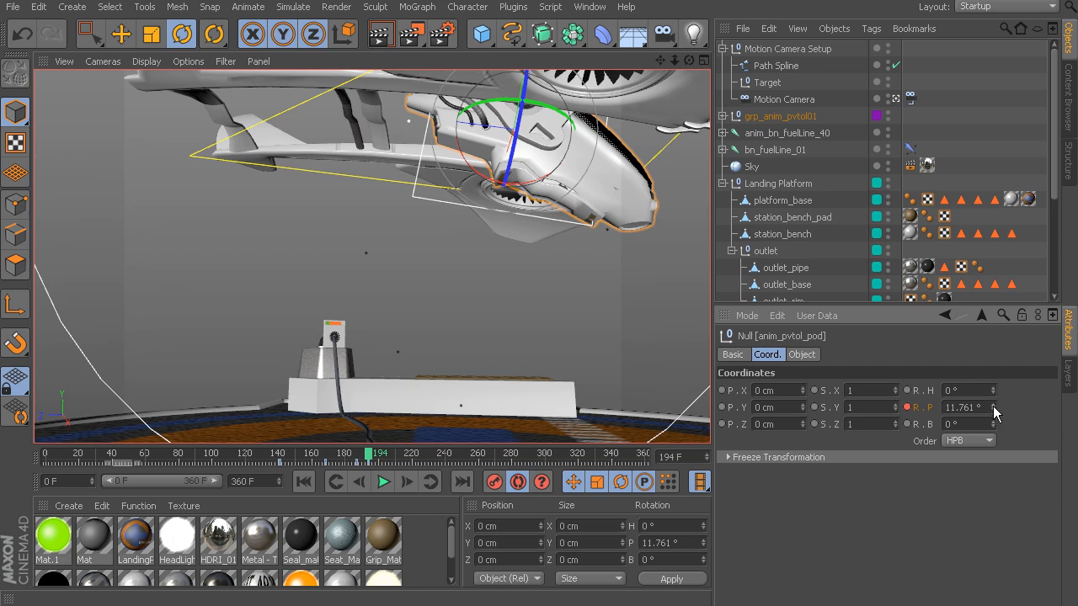
- Rotate the pod at frame 201, keying its pitch at about 15.2°
left_click(365, 457)
mouse_move(365, 458)
left_mouse_down()
mouse_move(354, 458)
mouse_move(390, 460)
mouse_move(362, 460)
mouse_move(378, 461)
left_mouse_up()
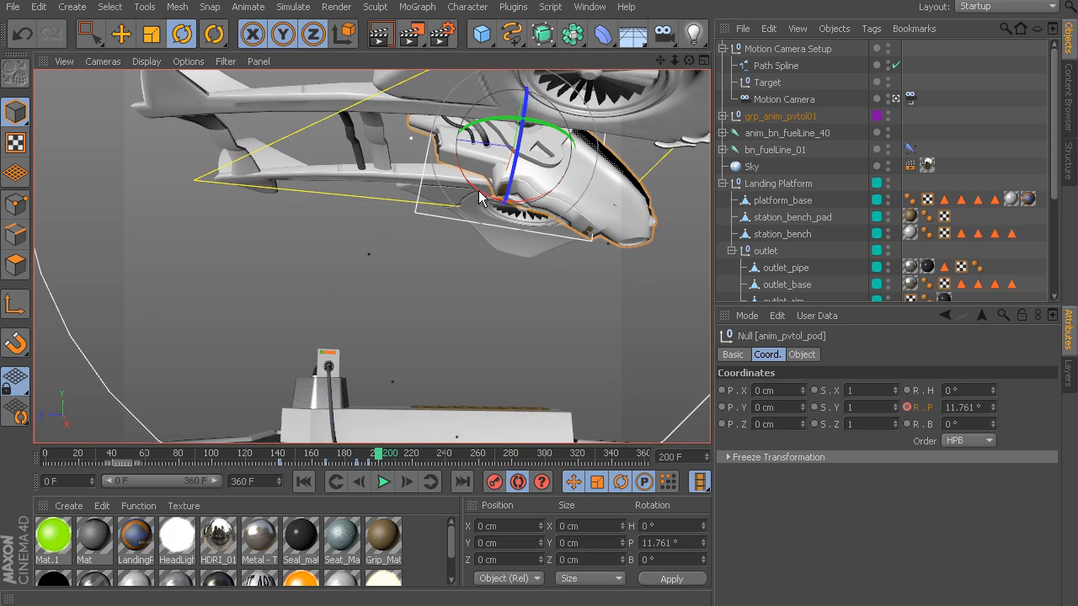
mouse_move(378, 460)
left_mouse_down()
mouse_move(371, 456)
mouse_move(381, 460)
left_mouse_up()
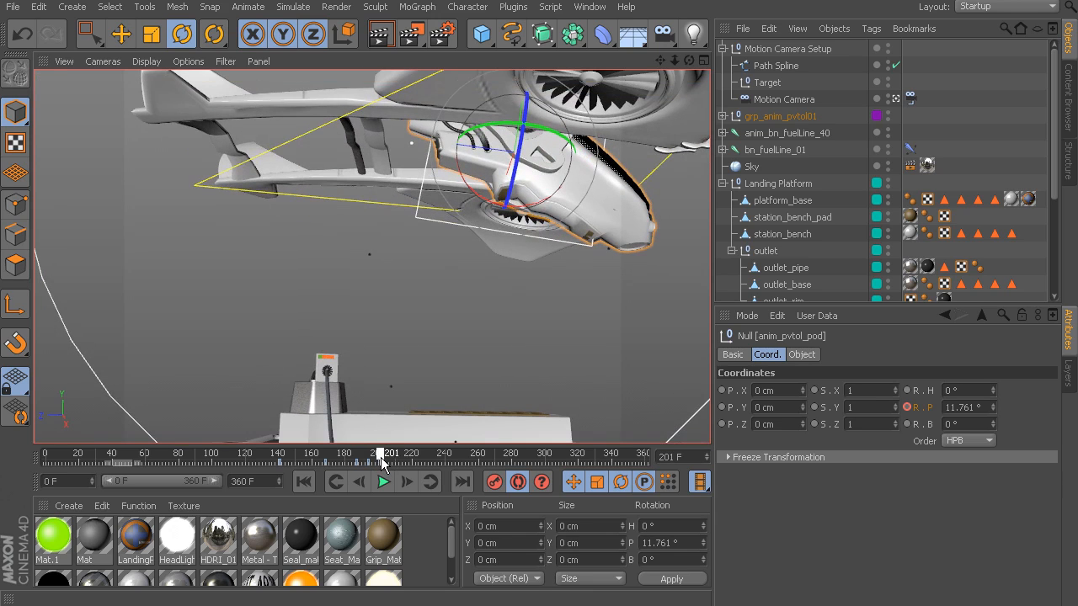
left_click_drag(488, 200, 472, 199)
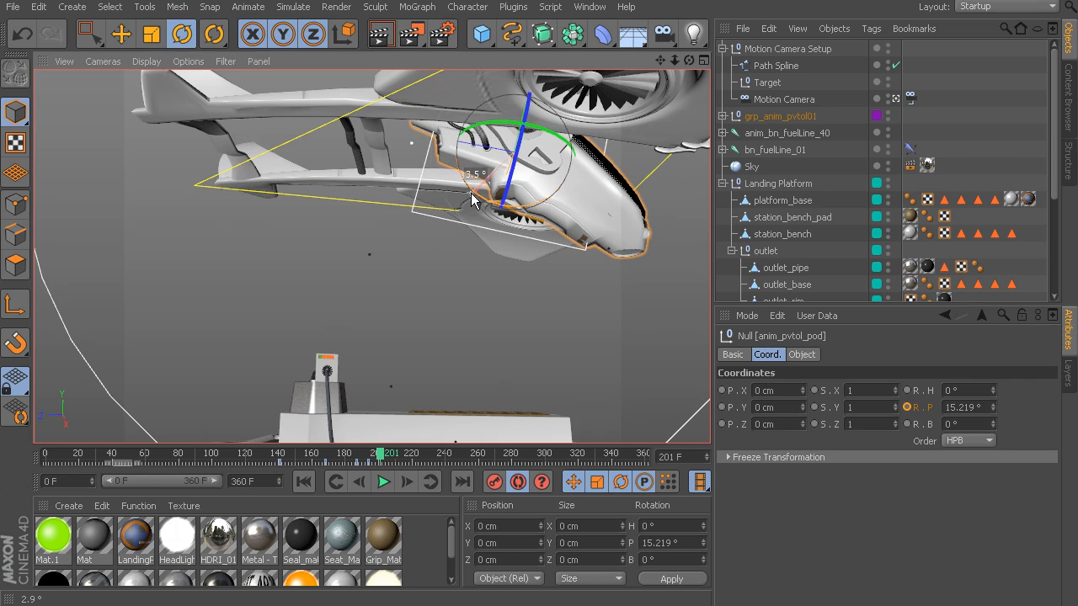
- Key the pod's pitch at about 10.8° on frame 233 and about 28.5° on frame 252
left_click_drag(389, 461, 432, 460)
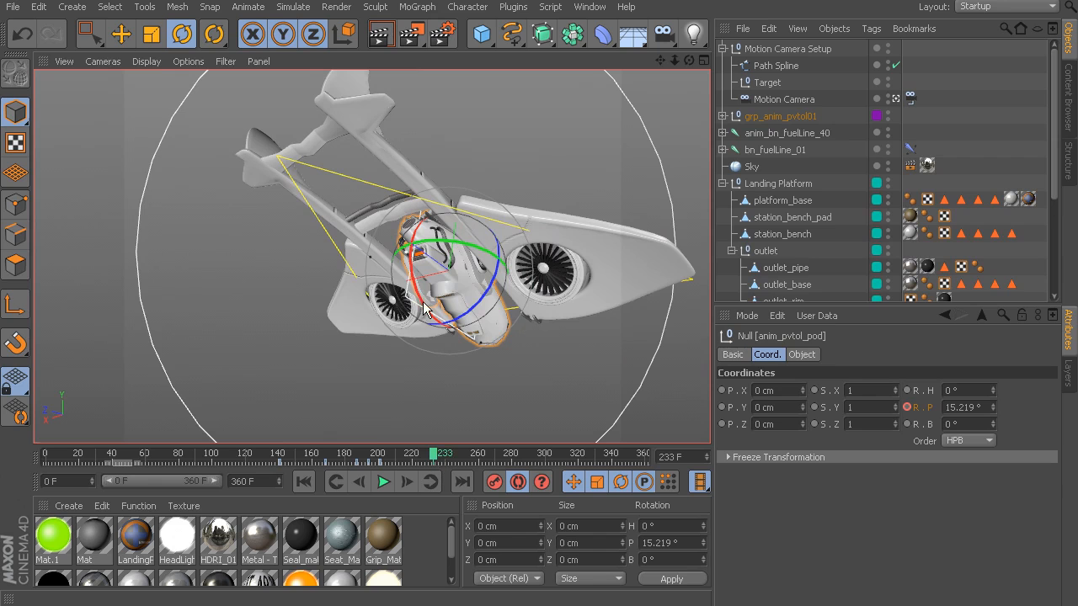
left_click_drag(419, 294, 422, 303)
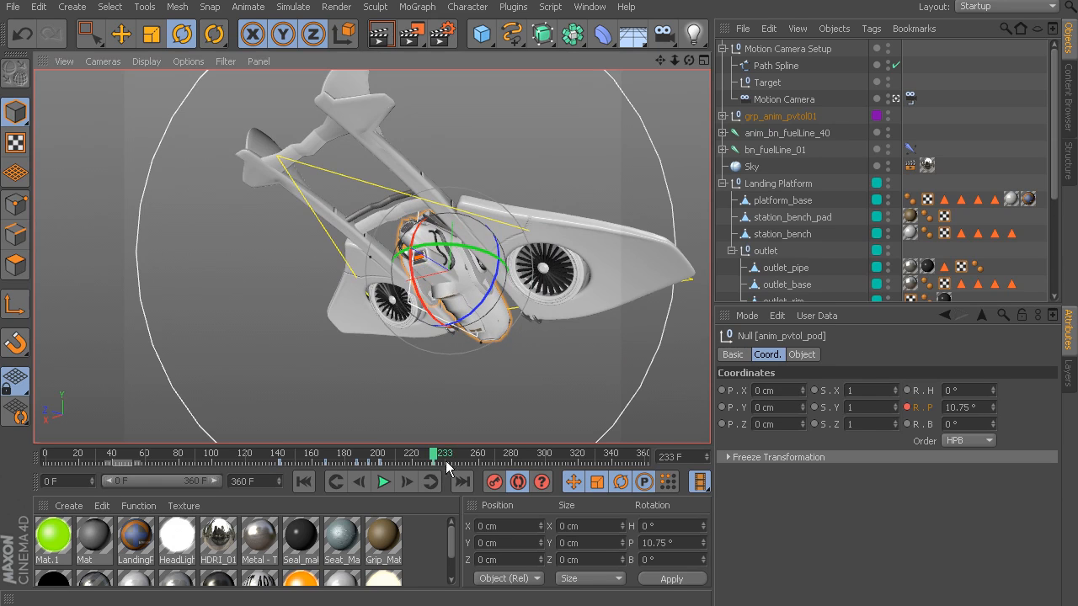
left_click_drag(438, 462, 466, 460)
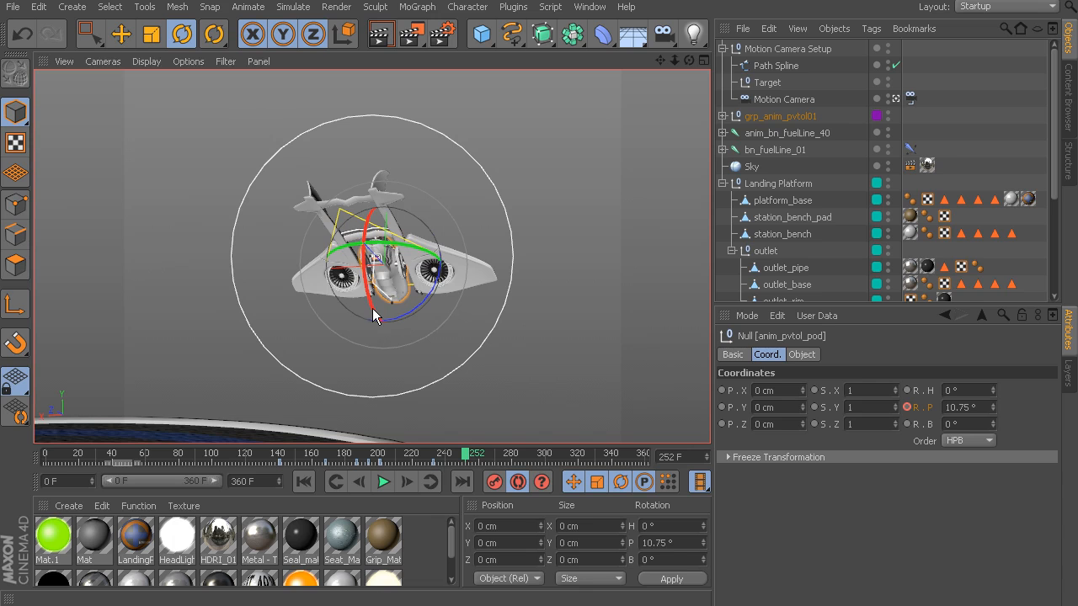
left_click_drag(372, 308, 367, 306)
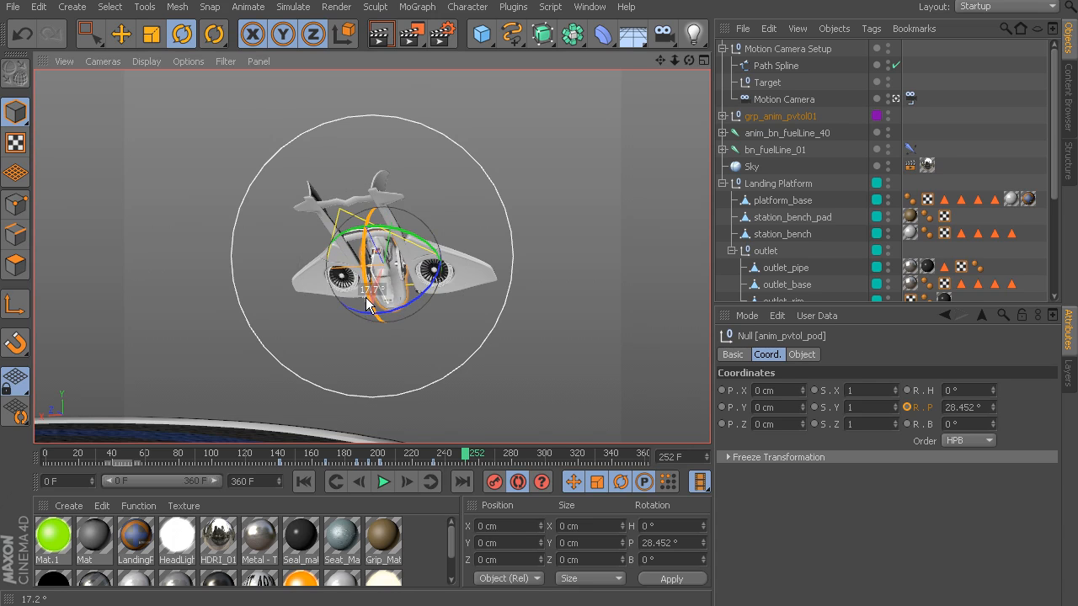
- Deselect the pod, hide null objects in the viewport and play the animation from the start to review the pod's motion
mouse_move(468, 443)
left_mouse_down()
mouse_move(429, 452)
mouse_move(460, 452)
left_mouse_up()
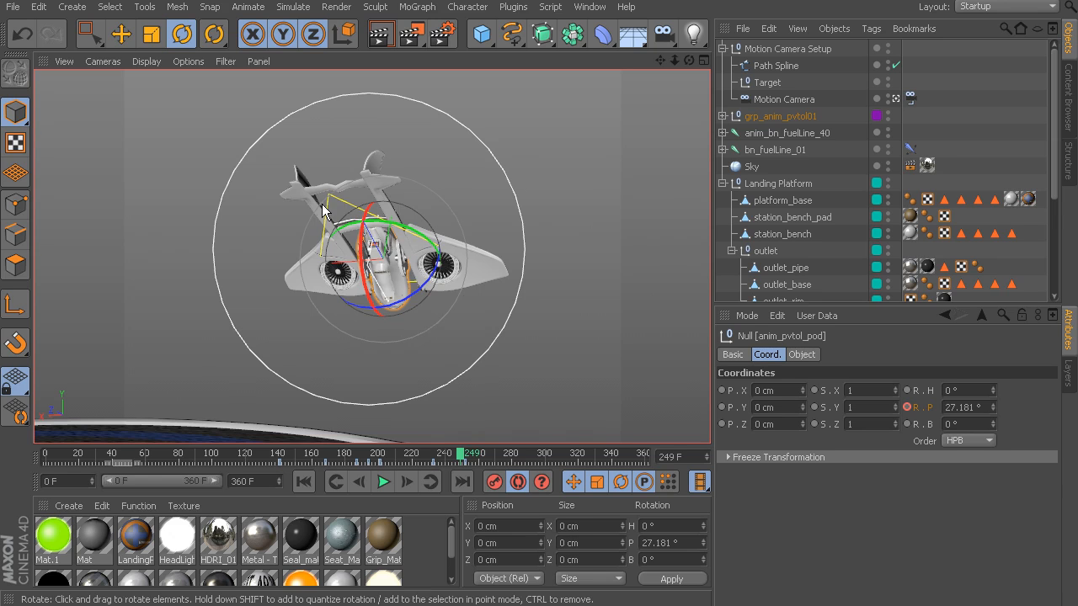
left_click_drag(461, 455, 258, 457)
left_click(270, 99)
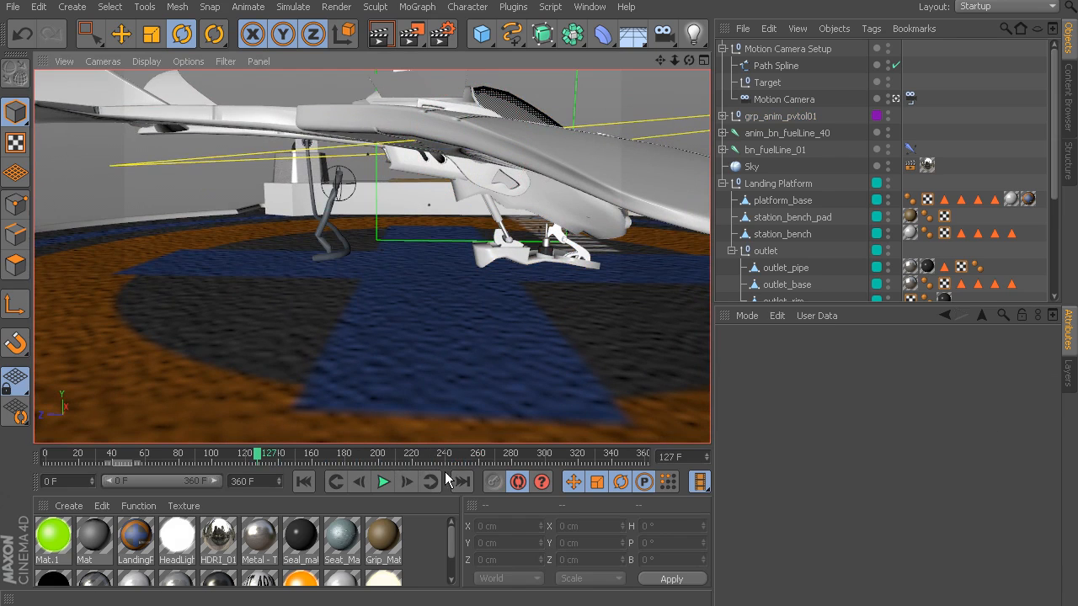
left_click(226, 61)
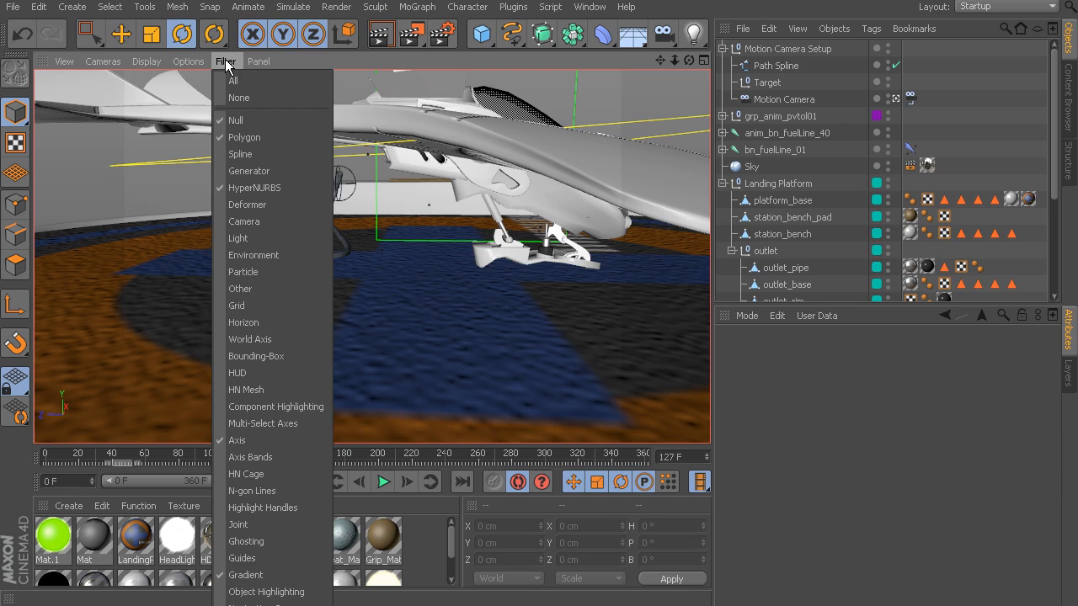
left_click(237, 120)
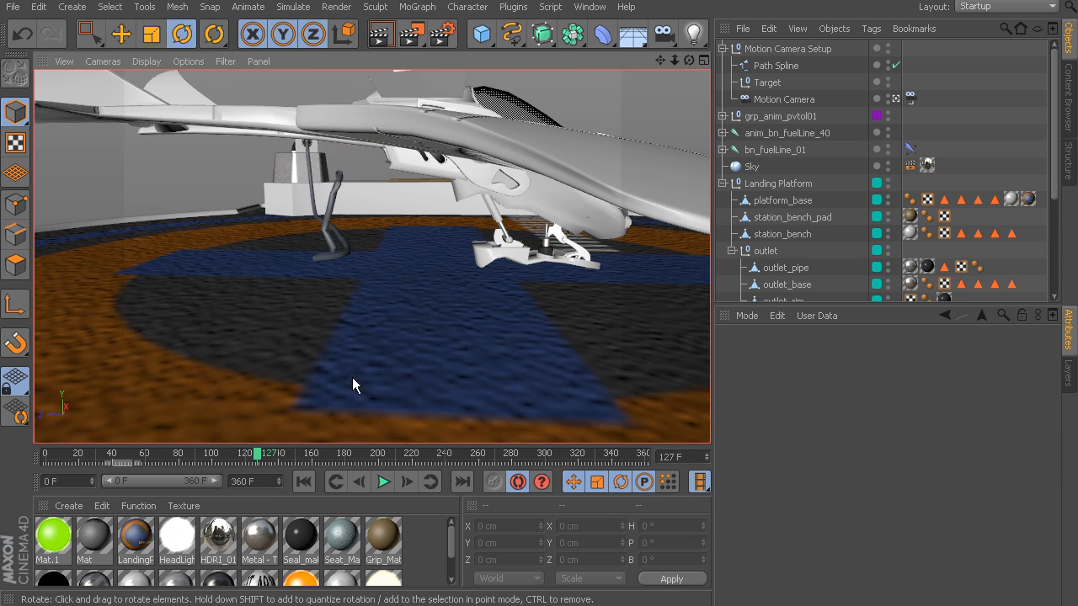
left_click(304, 481)
left_click(383, 481)
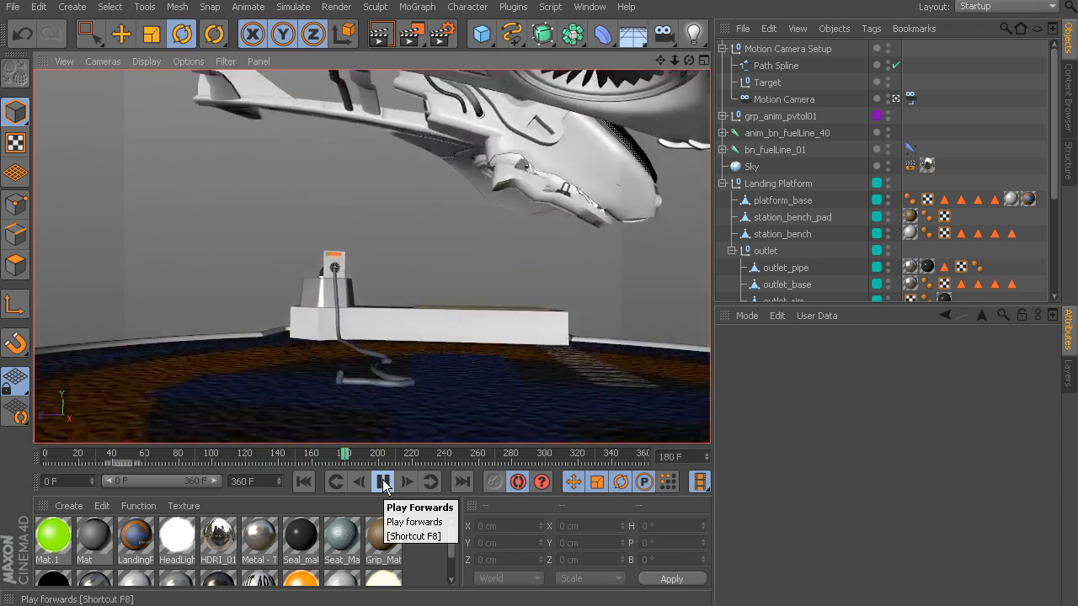
left_click(382, 481)
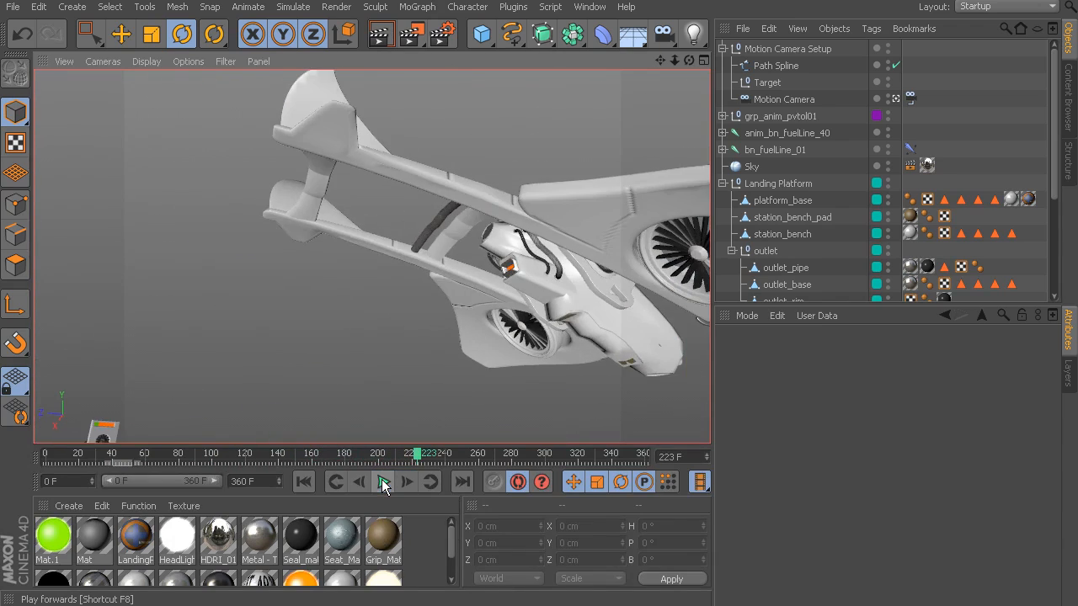
- Show null objects in the viewport again and reselect the anim_pvtol_pod null at frame 173
left_click_drag(416, 455, 334, 453)
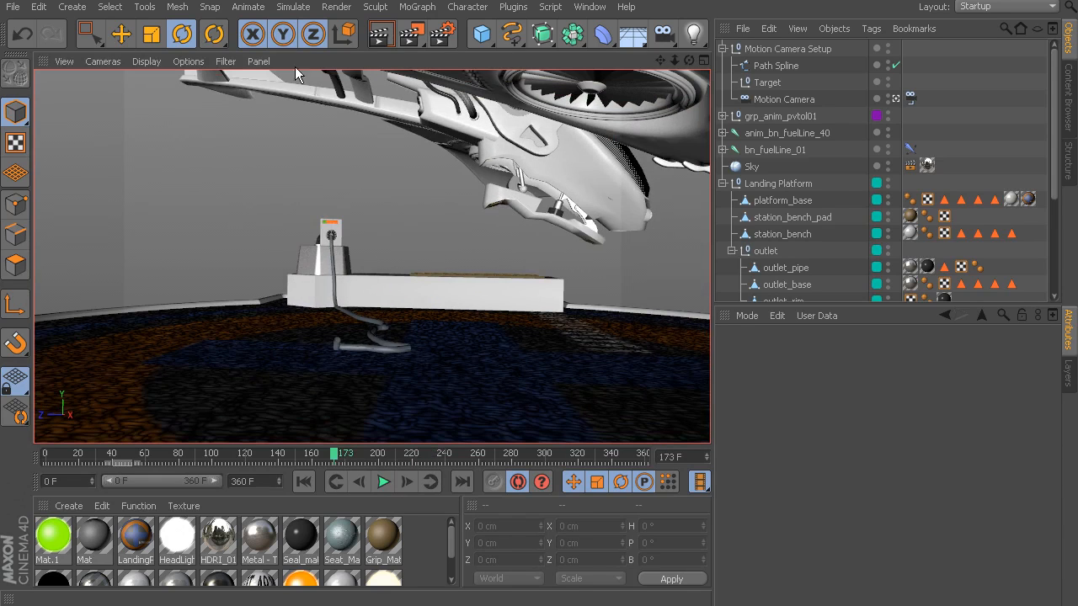
left_click(225, 62)
left_click(238, 119)
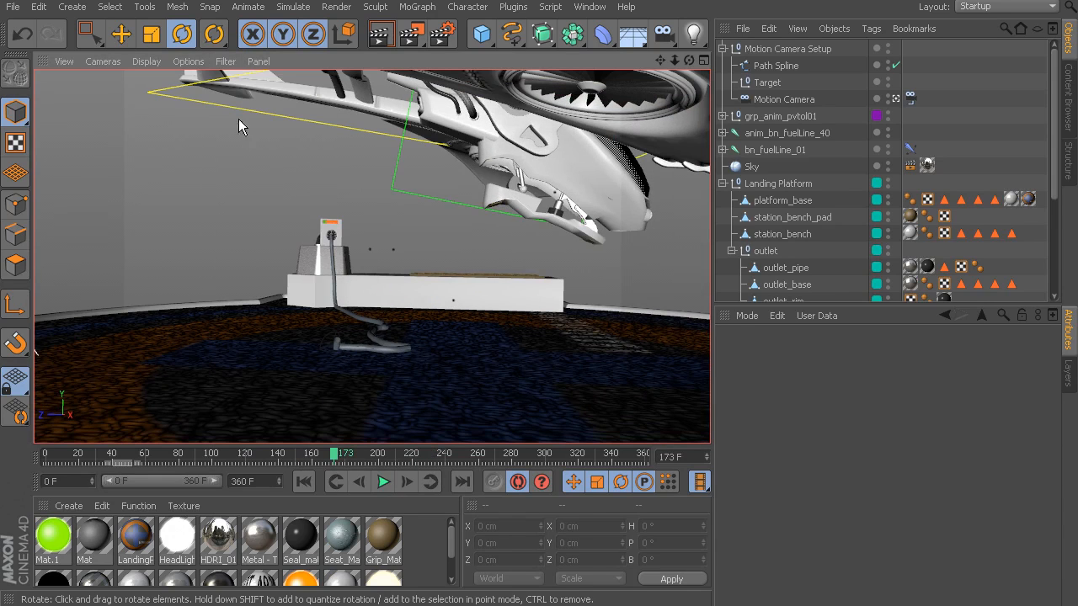
left_click(424, 195)
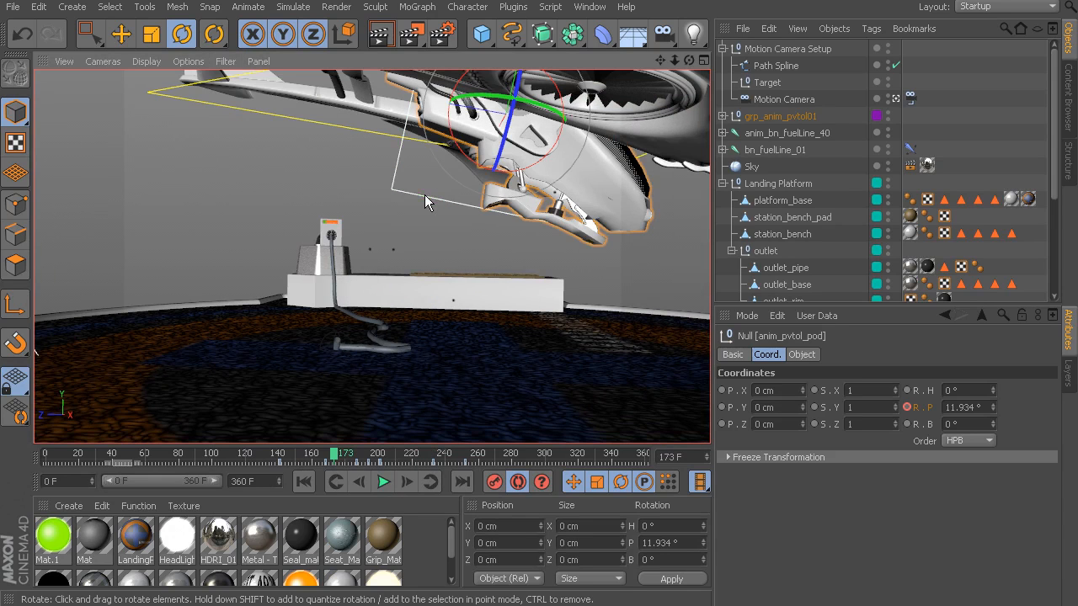
- Show the pod's F-curves and arrange the Timeline window so that it fits over the lower part of the viewport
right_click(301, 170)
left_click(381, 400)
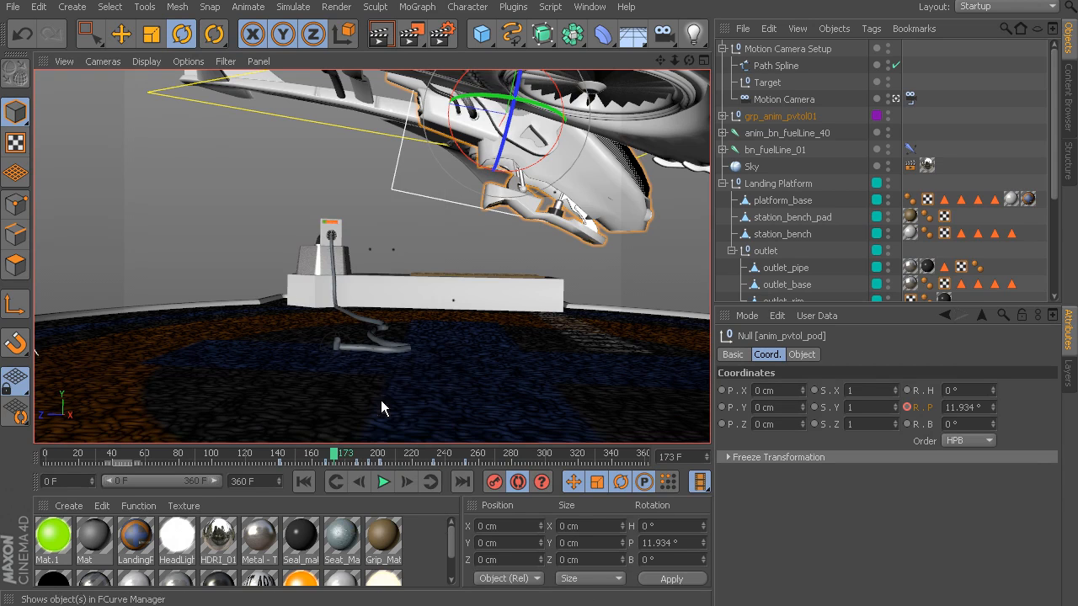
left_click_drag(971, 110, 626, 134)
left_click_drag(806, 495, 807, 366)
left_click_drag(763, 135, 534, 203)
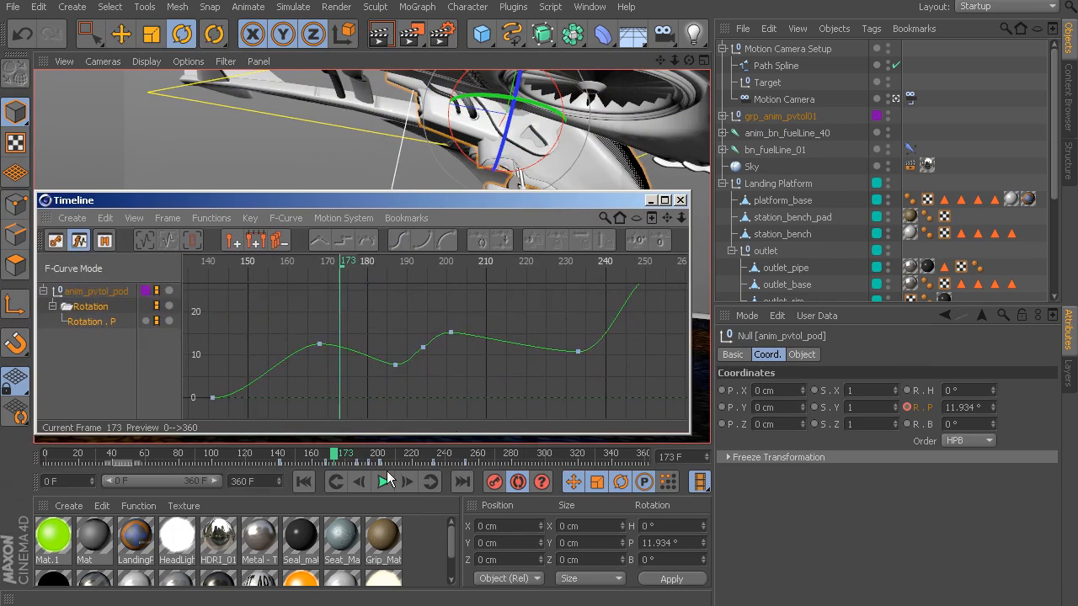
- Shift the three pitch keys between frames 187 and 201 about three frames later and check the pod's motion up to frame 214
left_click_drag(332, 457, 367, 457)
left_click(395, 365)
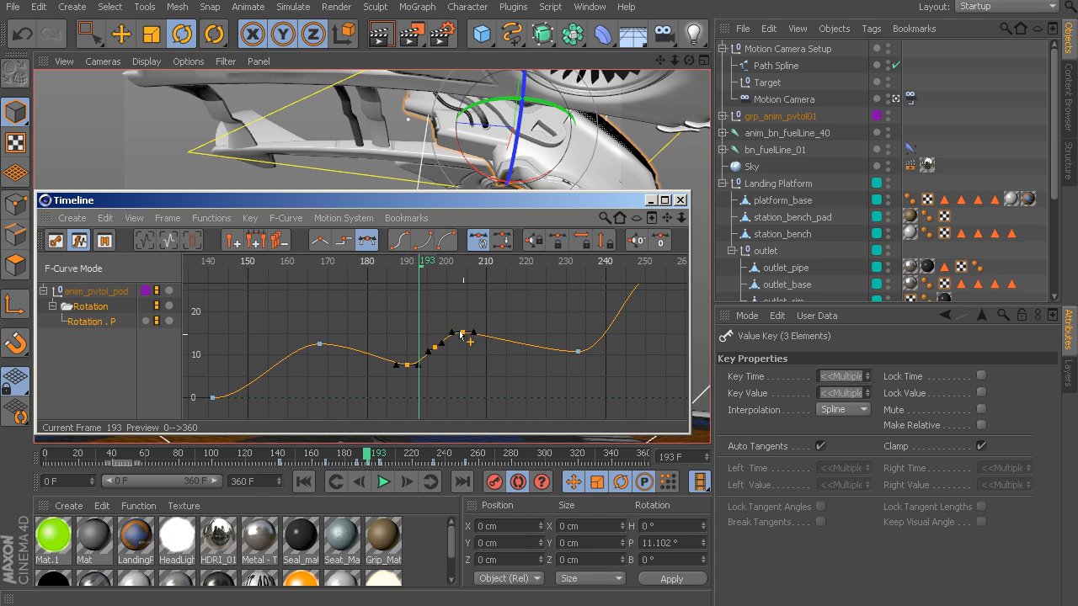
left_click_drag(379, 459, 412, 456)
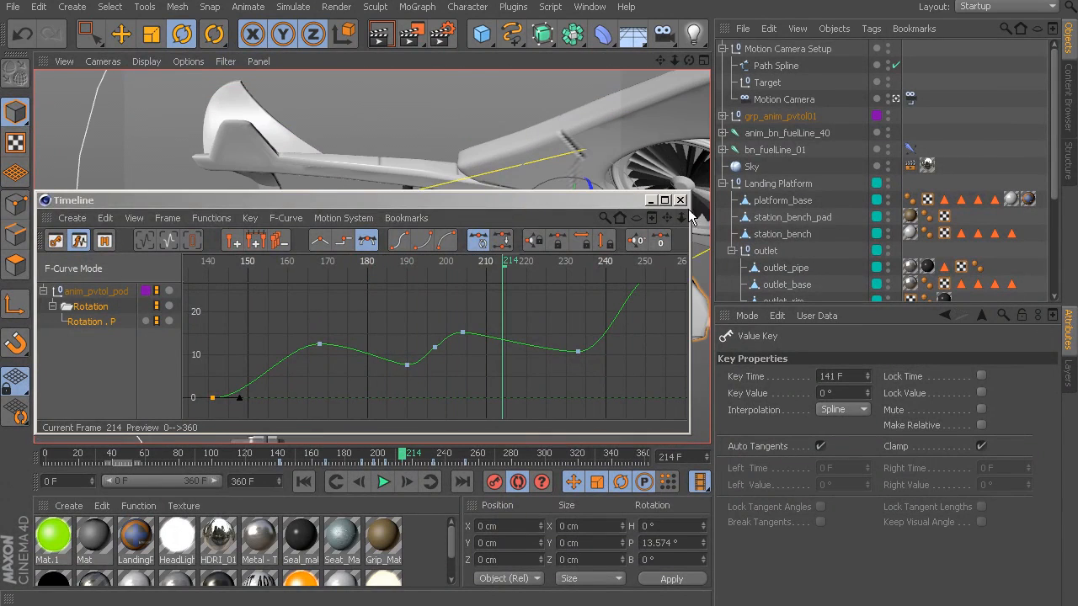
- Close the Timeline window, deselect the pod and hide null objects in the viewport
left_click(680, 201)
left_click(410, 120)
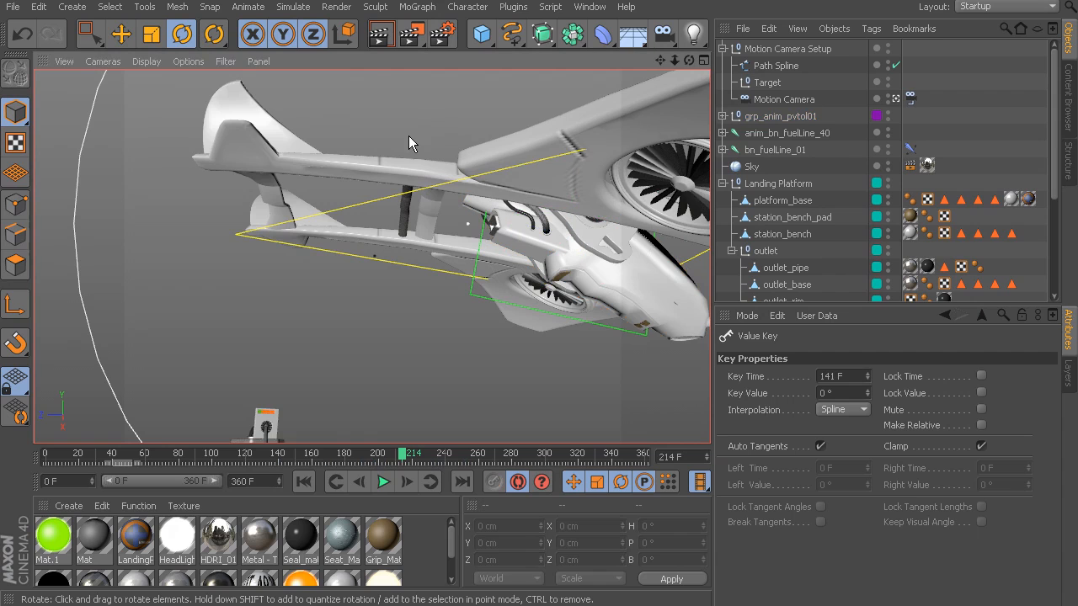
left_click(216, 62)
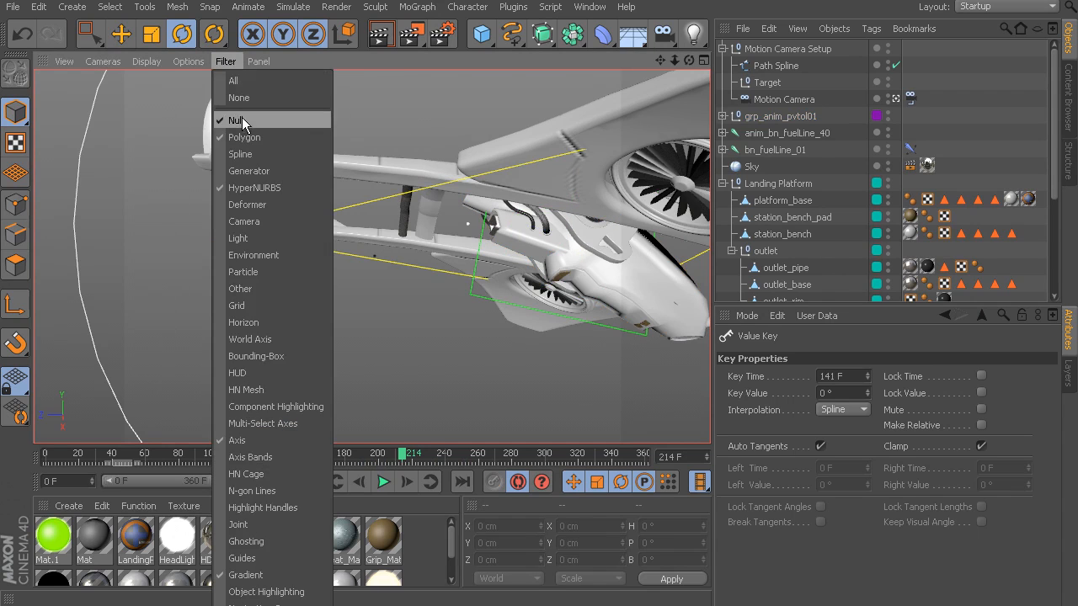
left_click(241, 116)
- Return to frame 0 and play the preview.avi animation forwards in the Picture Viewer
left_click_drag(400, 456, 44, 430)
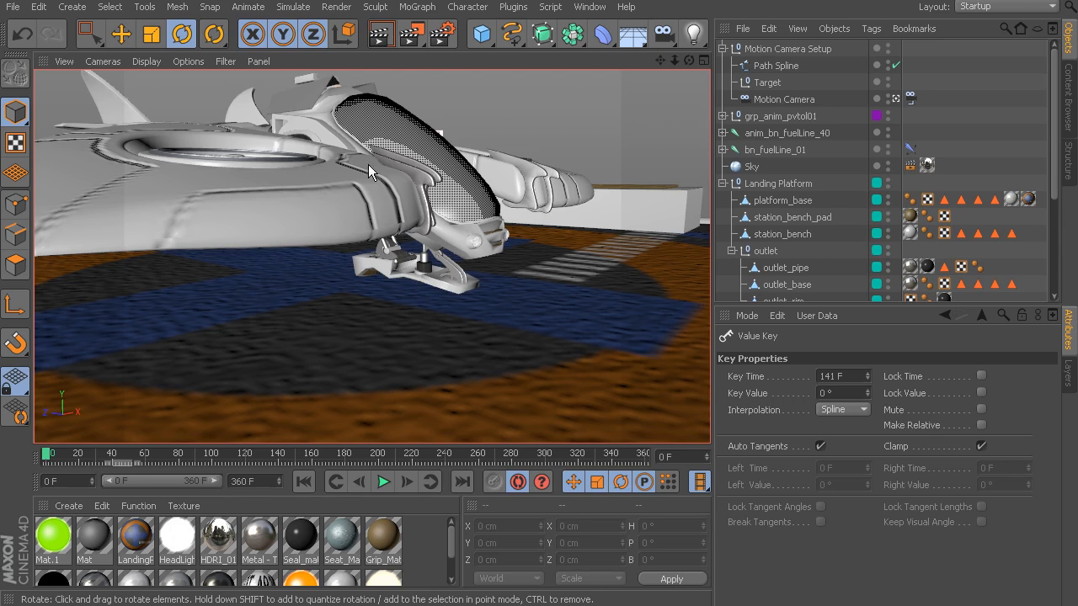
key("shift+F6")
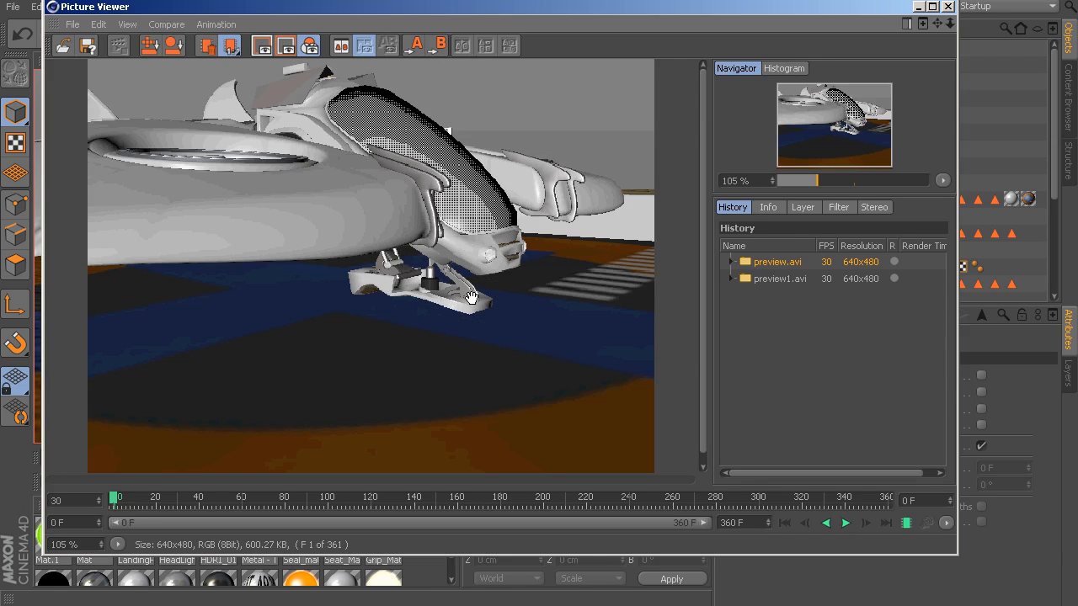
left_click(844, 524)
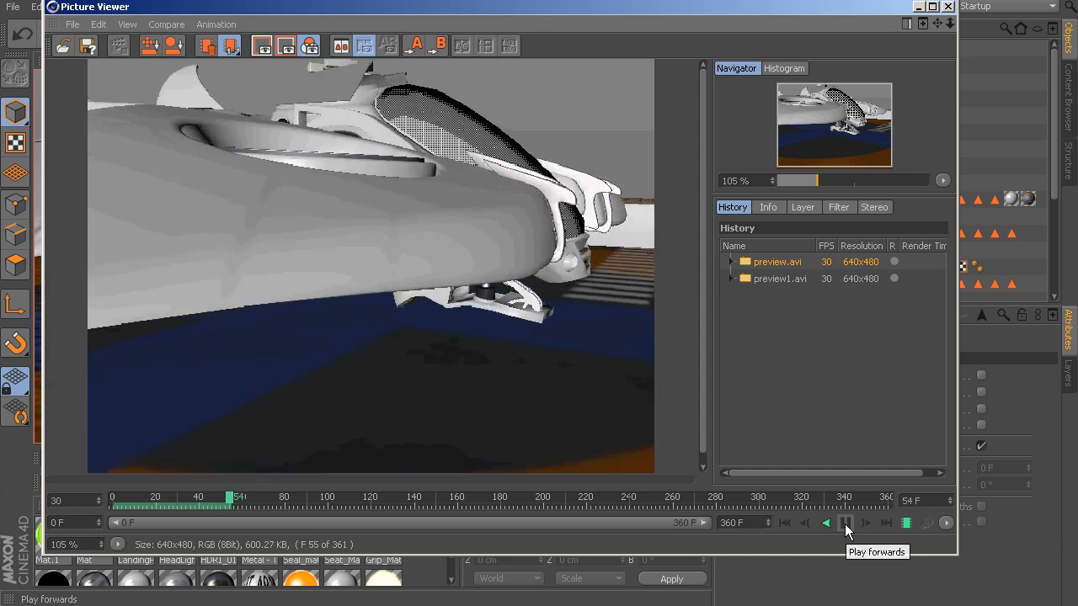